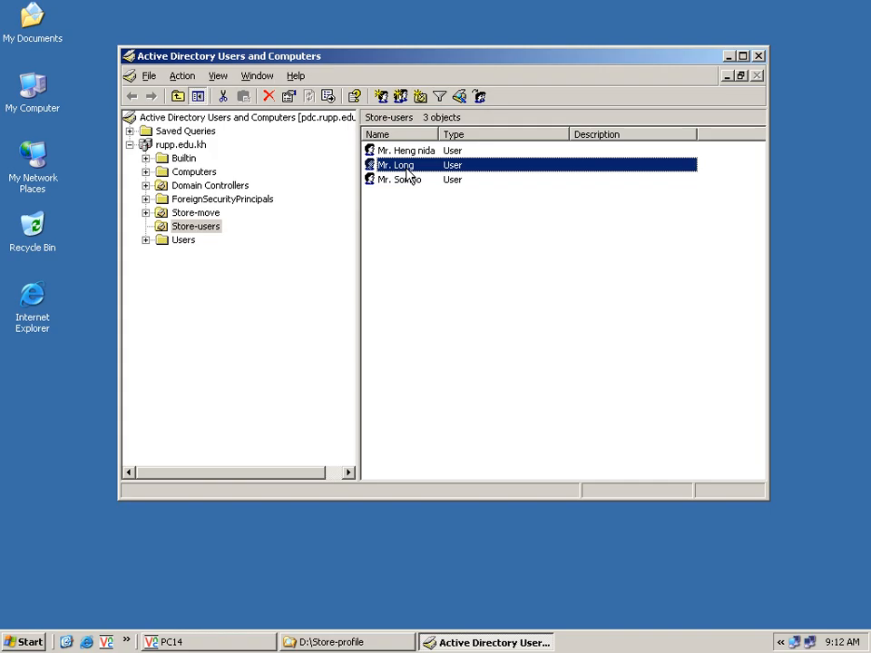
Step: Bring the D:\Store-profile folder window to the front
left_click(358, 643)
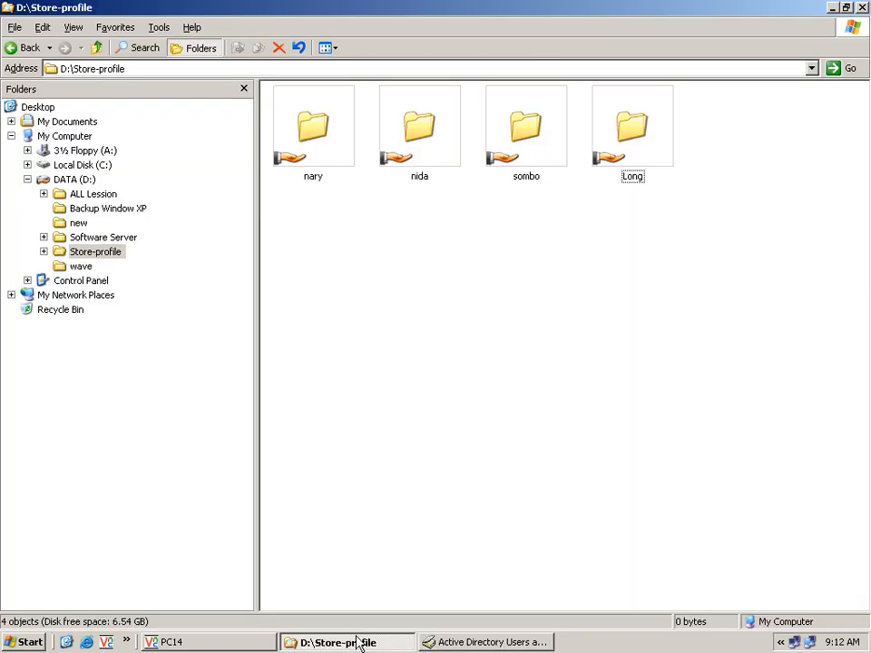
Step: Review the user's folder sharing and share permissions without changes, then return to Active Directory
left_click(646, 161)
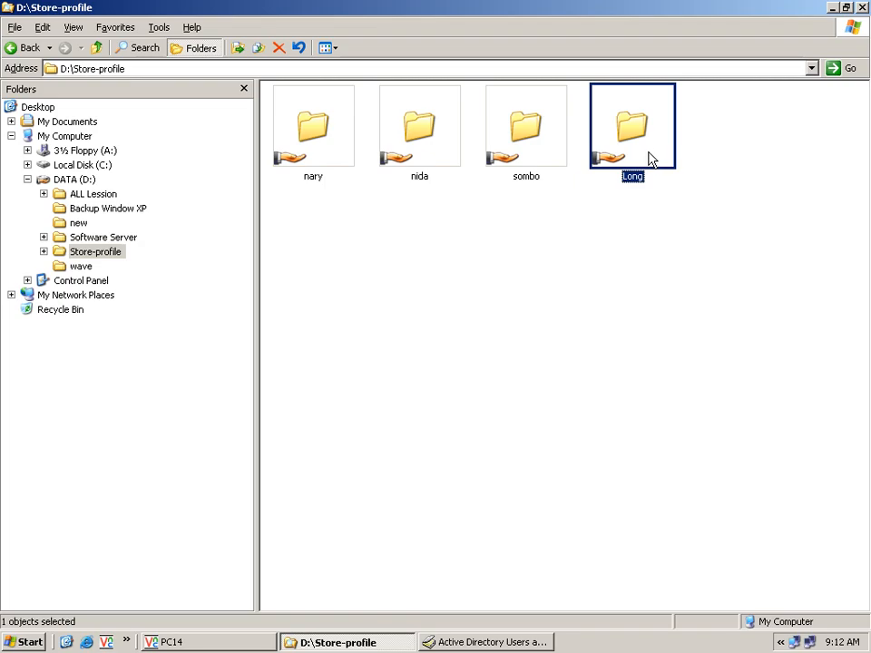
right_click(650, 160)
left_click(696, 359)
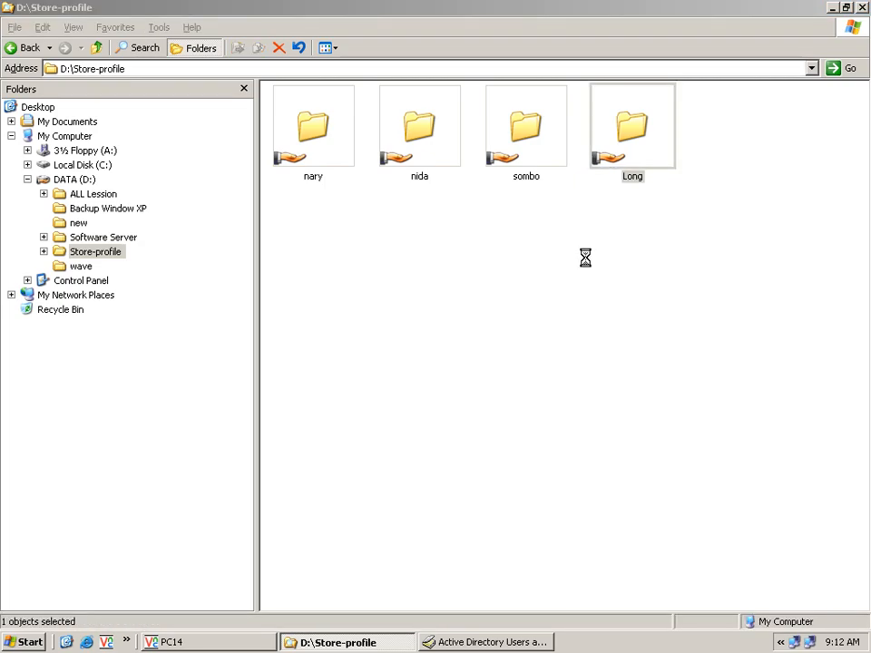
left_click(632, 187)
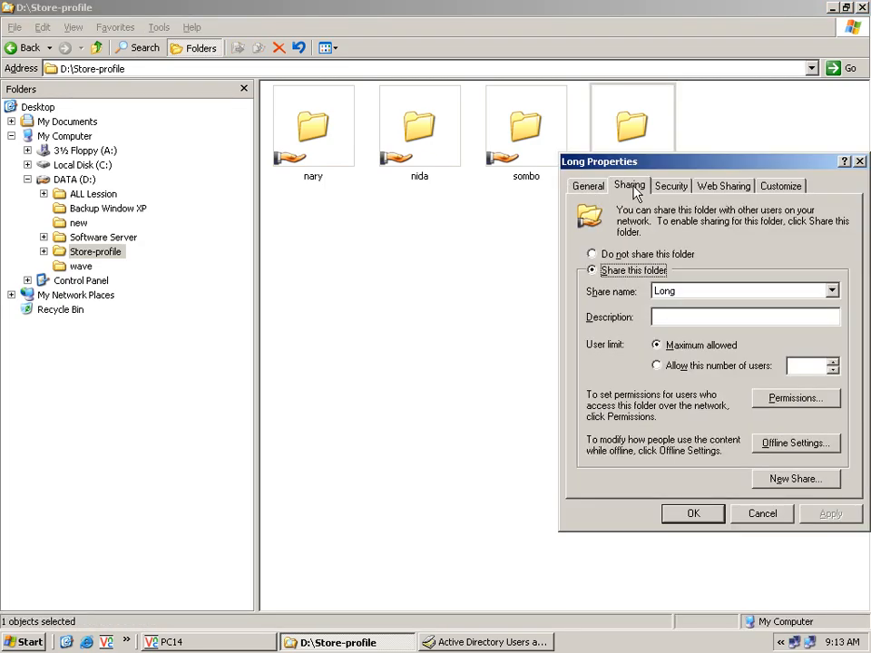
left_click(774, 404)
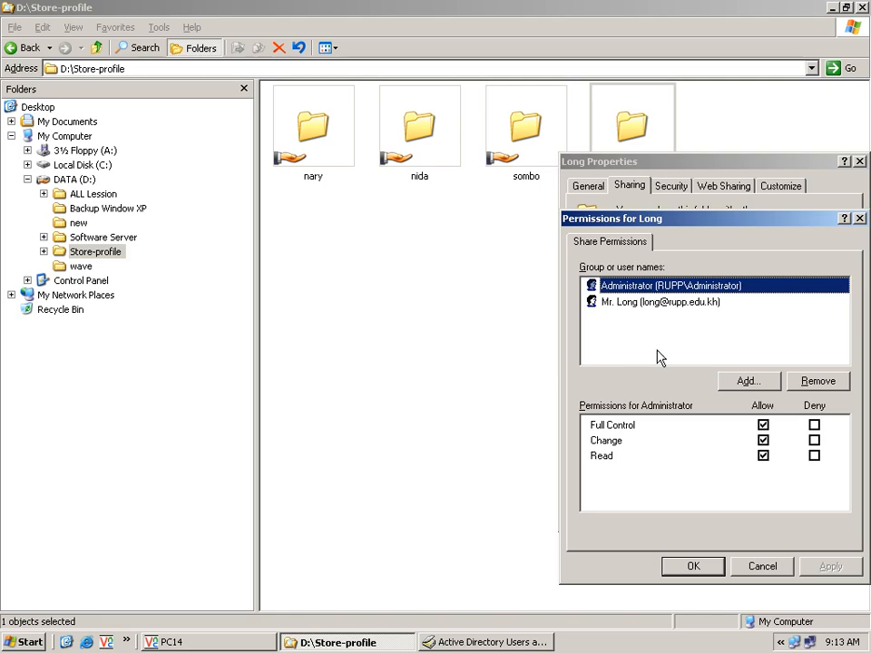
left_click(765, 568)
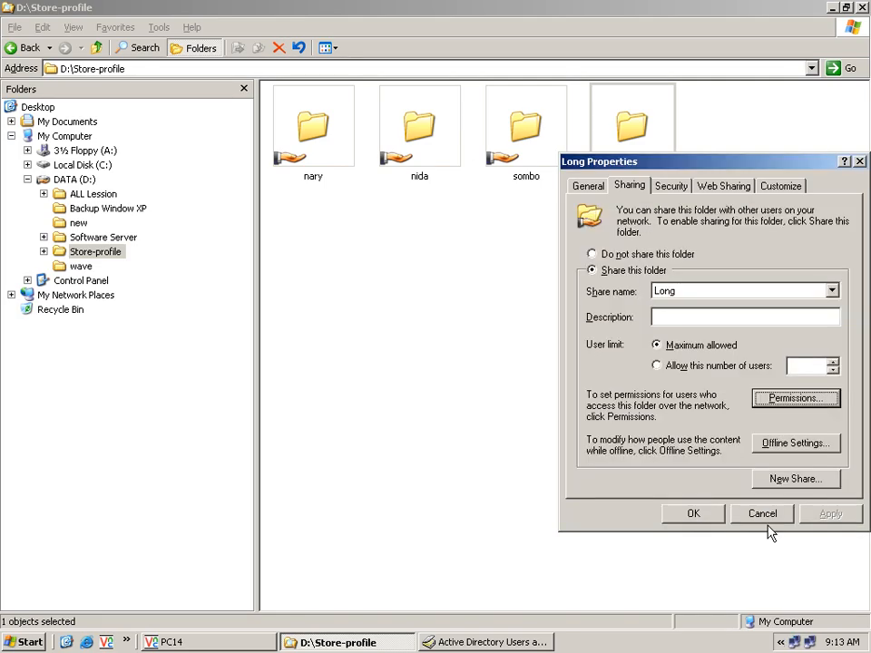
left_click(766, 514)
left_click(511, 641)
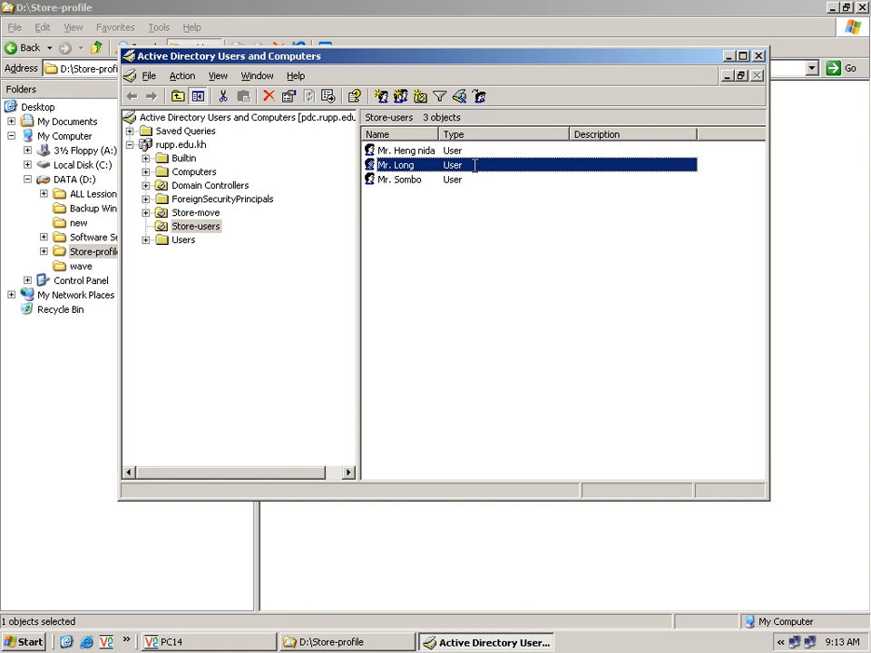
Step: In the user's Profile tab, set the home folder to connect X: to \\pdc\%username%, and apply
double_click(478, 174)
left_click(455, 134)
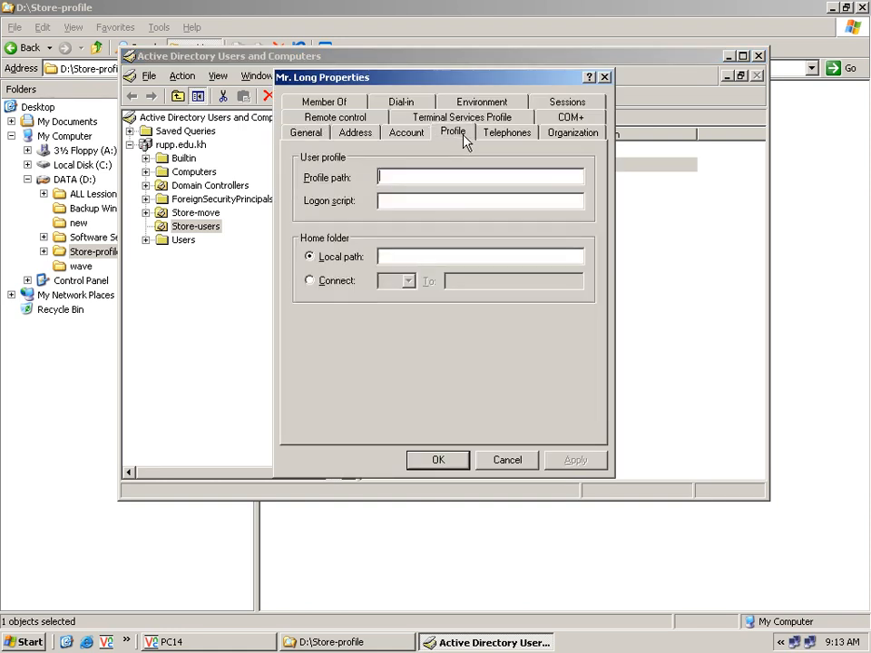
left_click(345, 285)
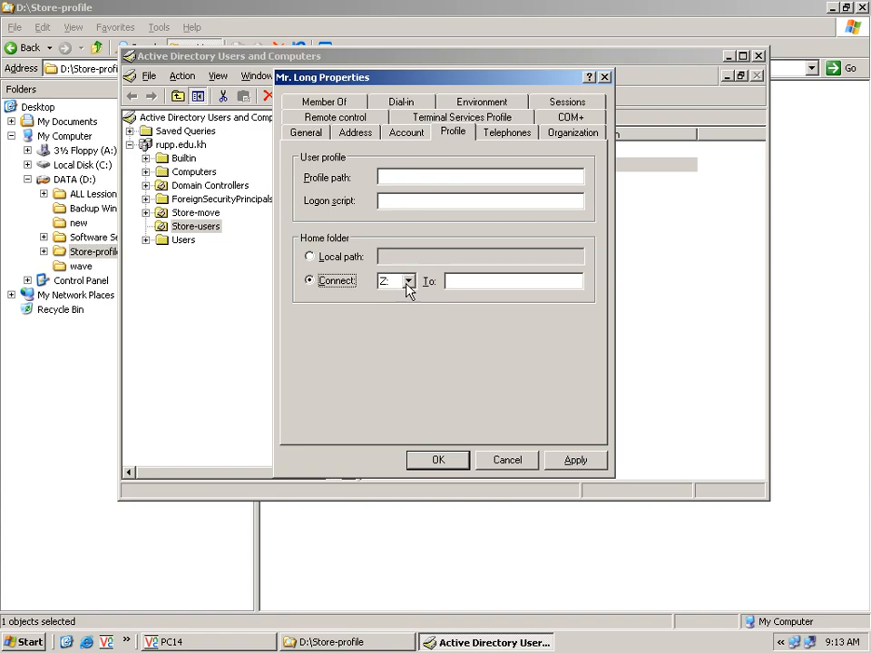
left_click(407, 282)
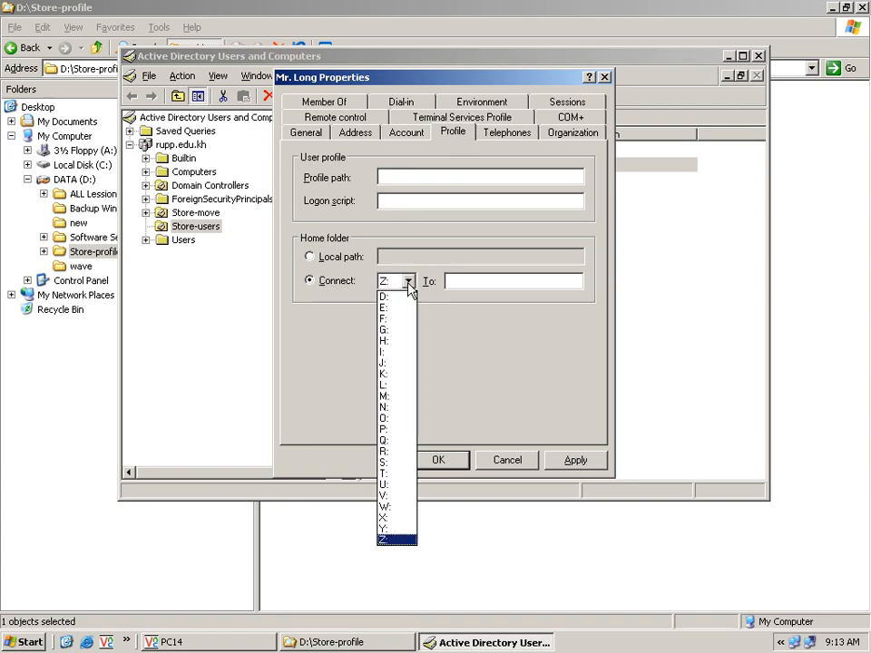
left_click(397, 518)
left_click(463, 282)
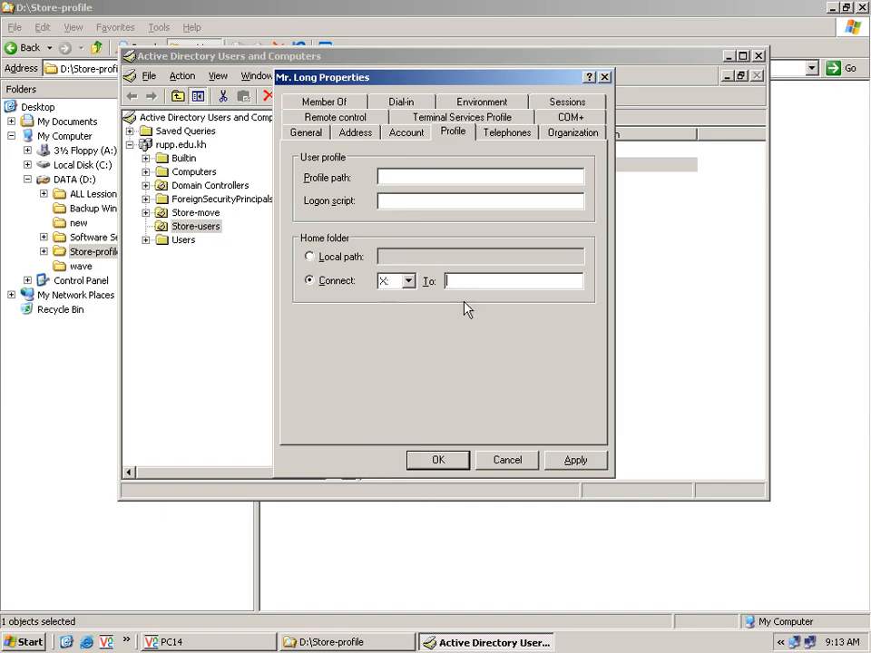
type("\\\\pdc\\")
type("me%")
left_click(566, 463)
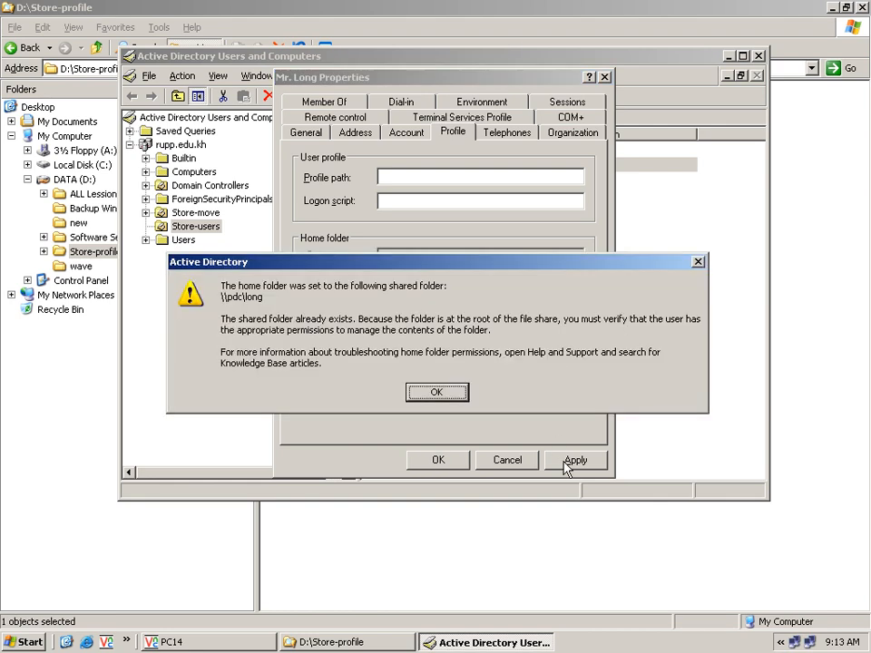
left_click(447, 400)
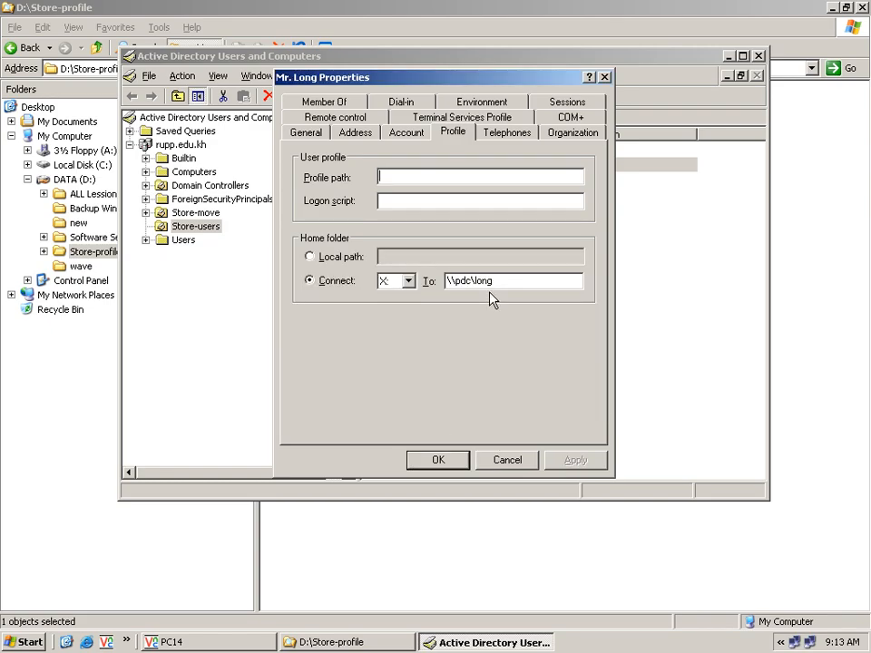
left_click(444, 461)
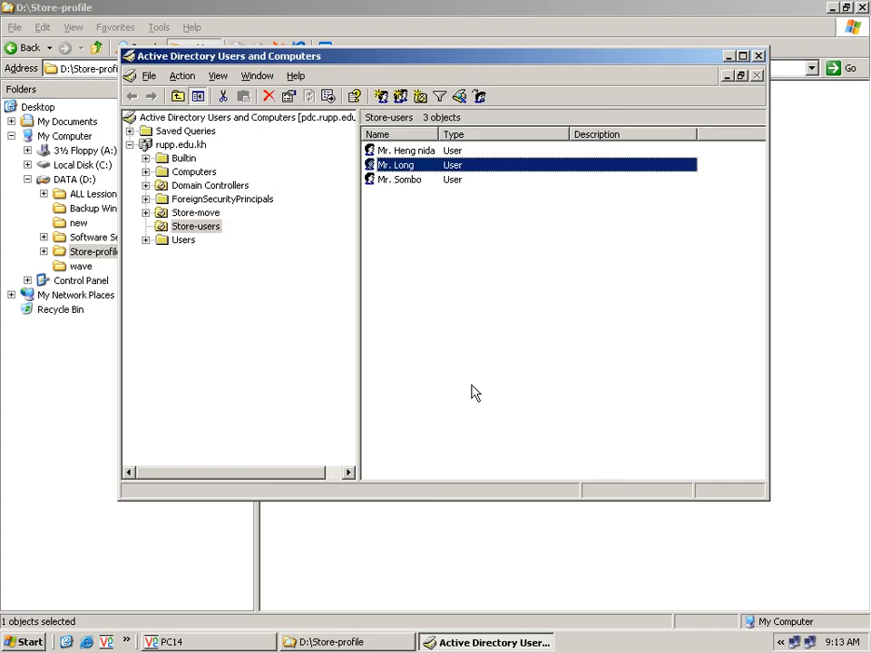
Step: On PC14, check My Computer's Computer Name tab for membership in the rupp.edu.kh domain
left_click(261, 641)
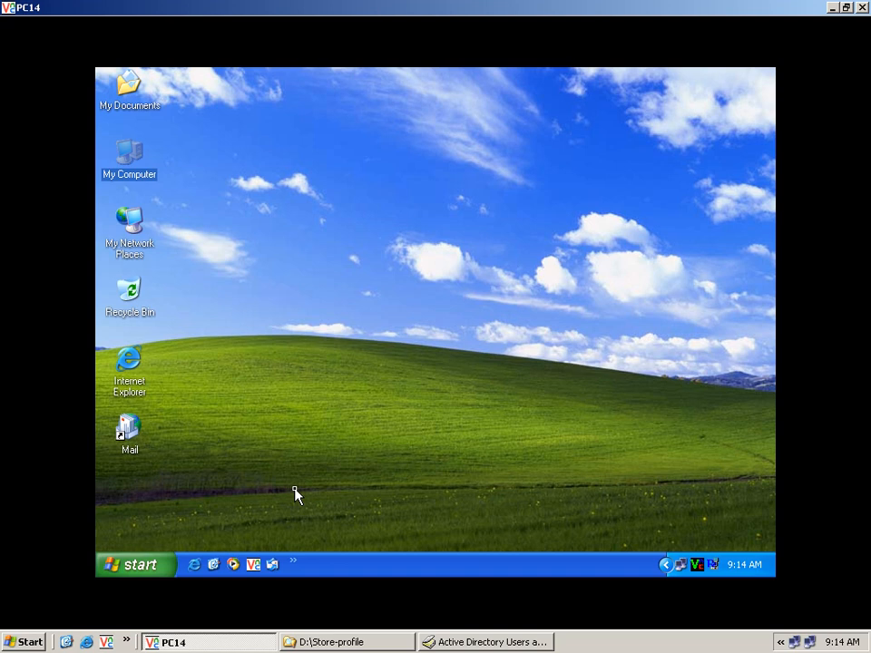
left_click(231, 334)
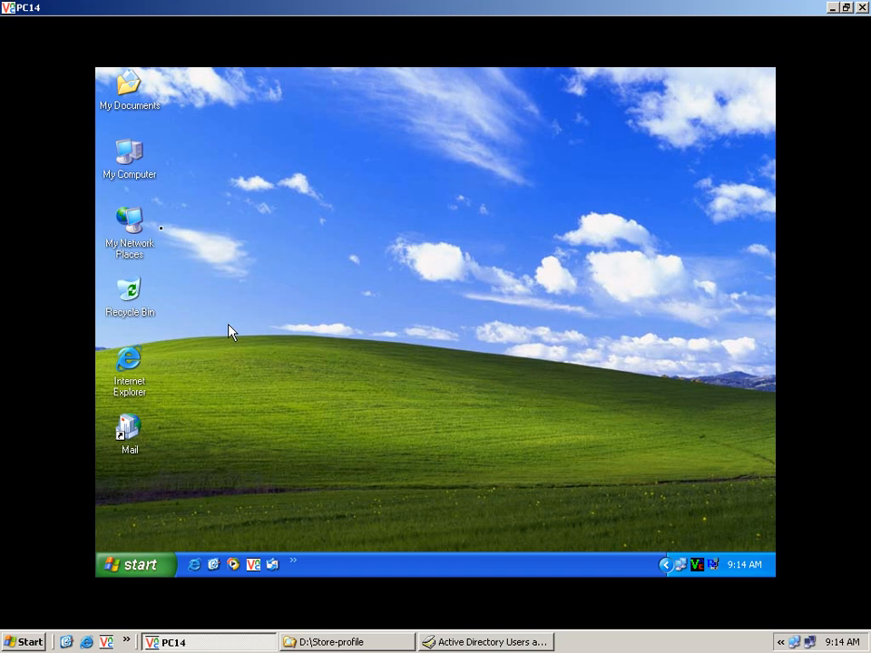
right_click(155, 181)
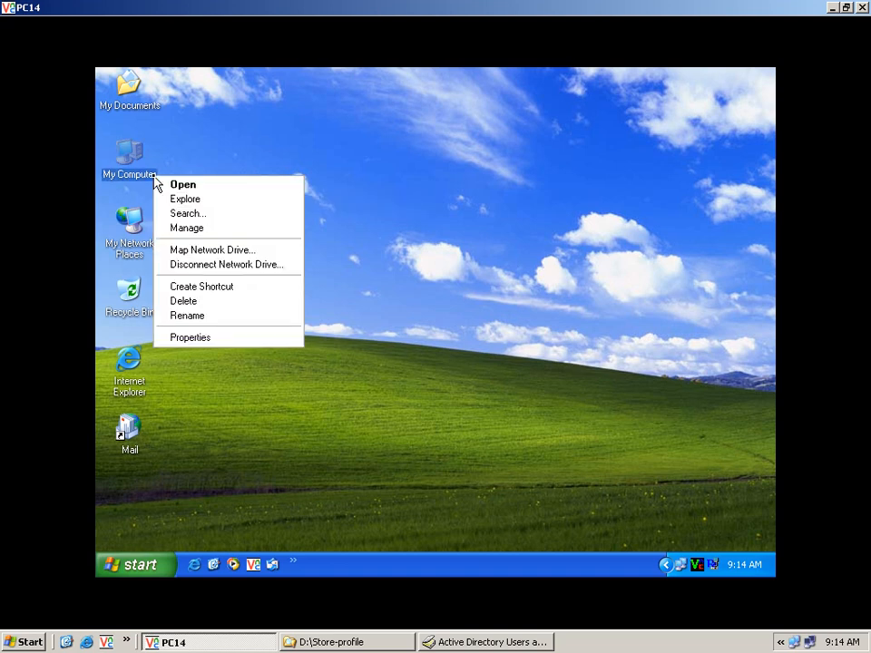
left_click(245, 341)
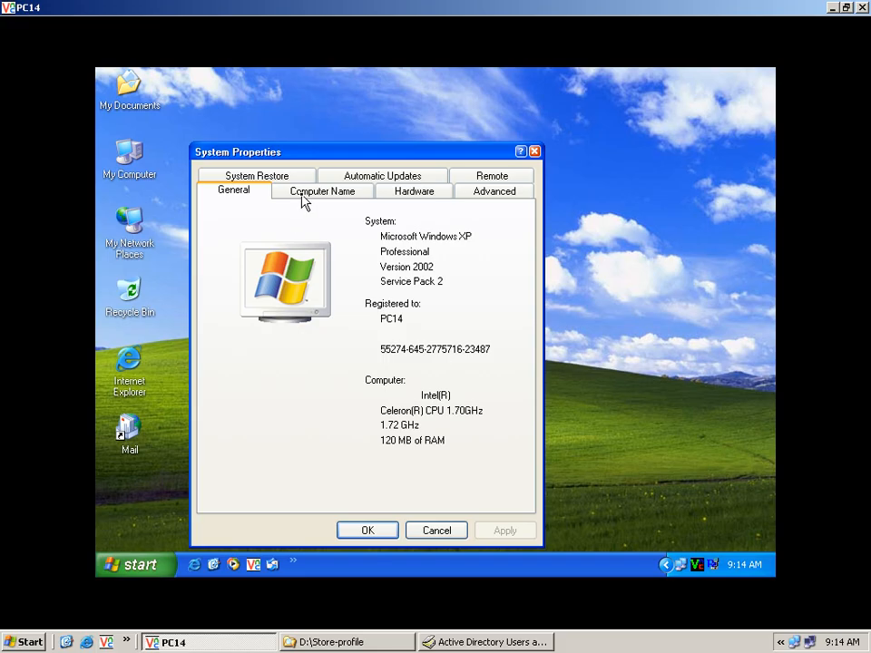
left_click(304, 197)
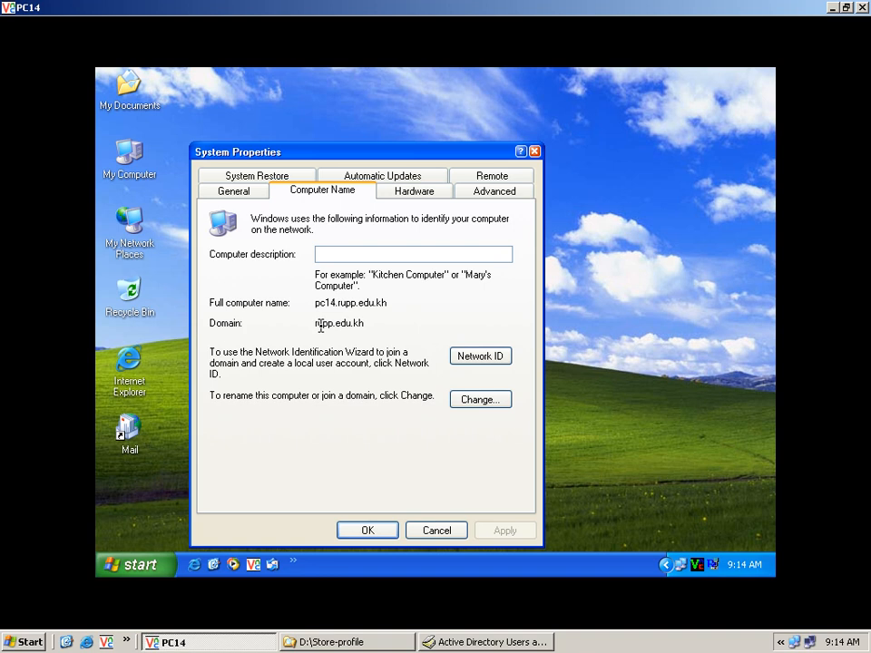
left_click(435, 531)
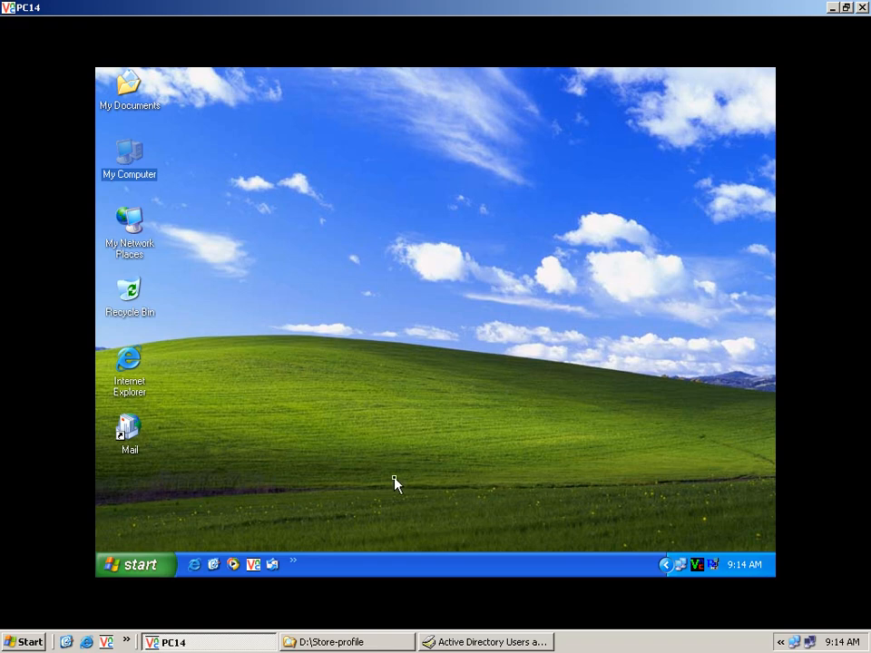
Step: Confirm PC14 has no X: drive yet, then begin logging off the local account
right_click(147, 178)
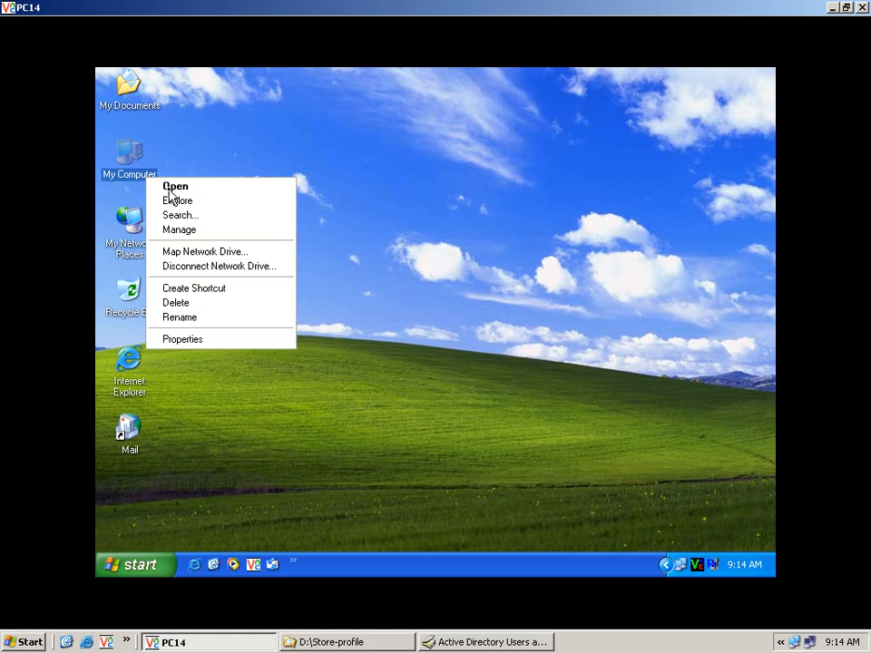
left_click(183, 202)
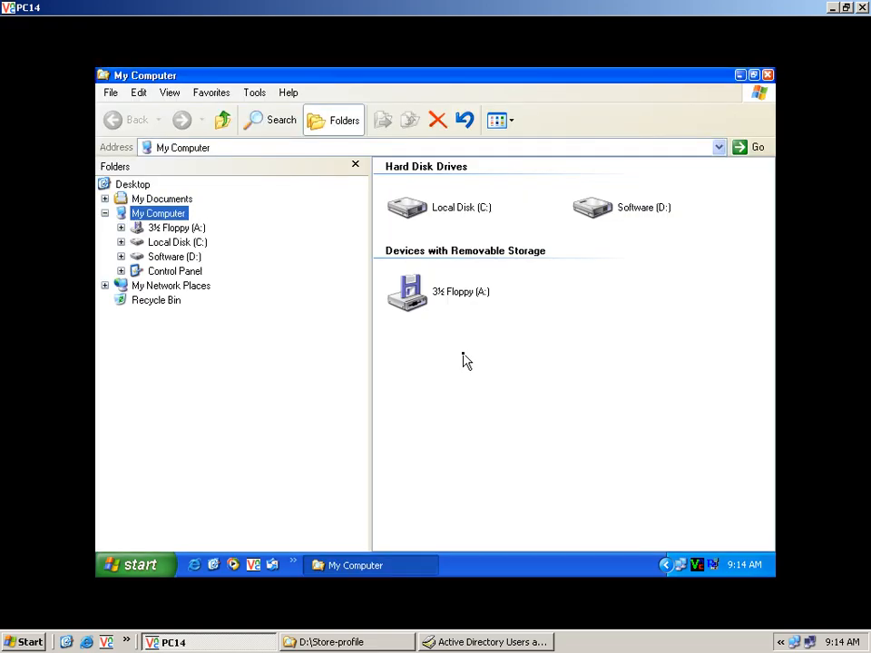
left_click(767, 75)
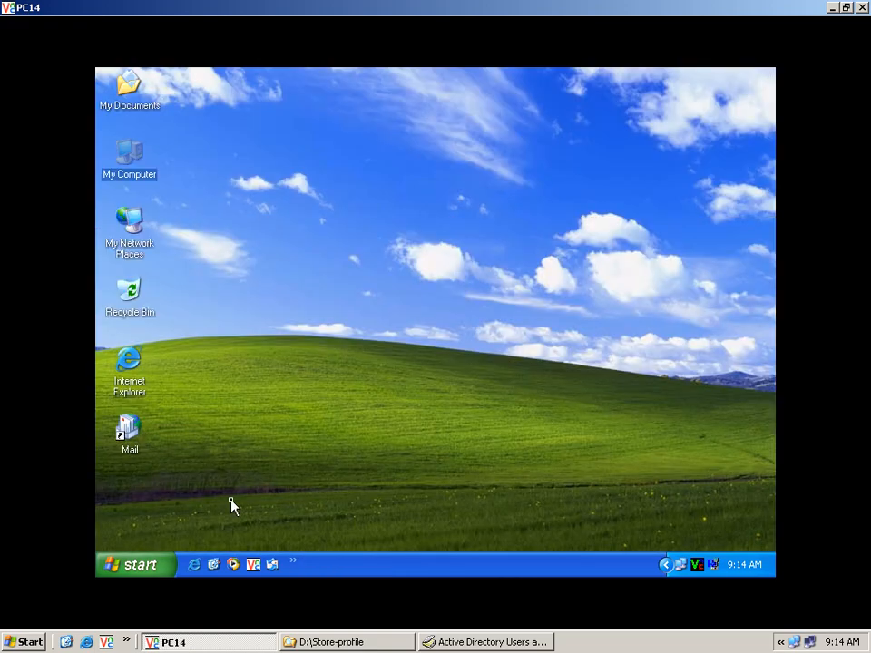
left_click(143, 566)
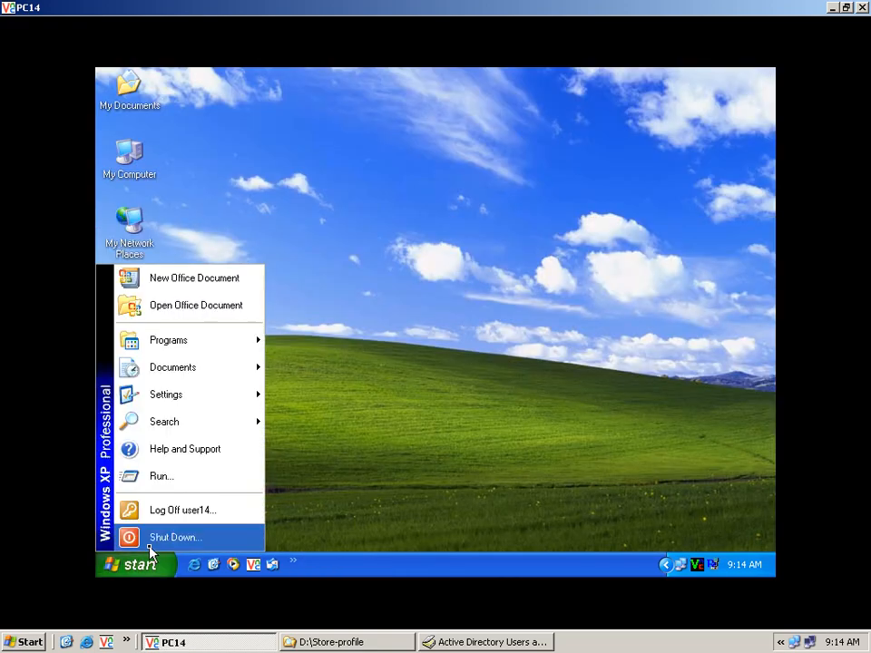
left_click(222, 520)
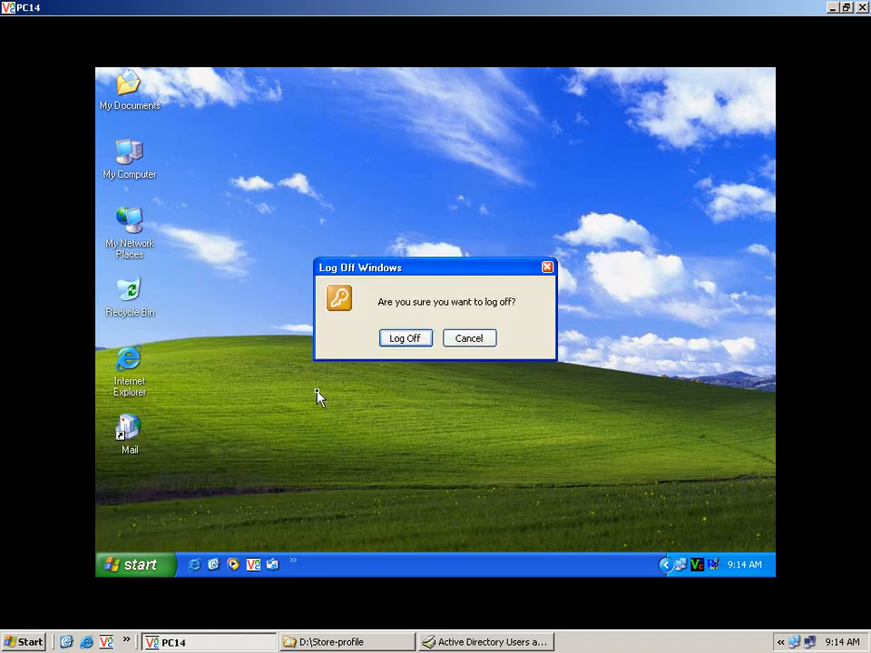
Step: Finish logging off, then log on to the RUPP domain with the user's account and password
left_click(407, 344)
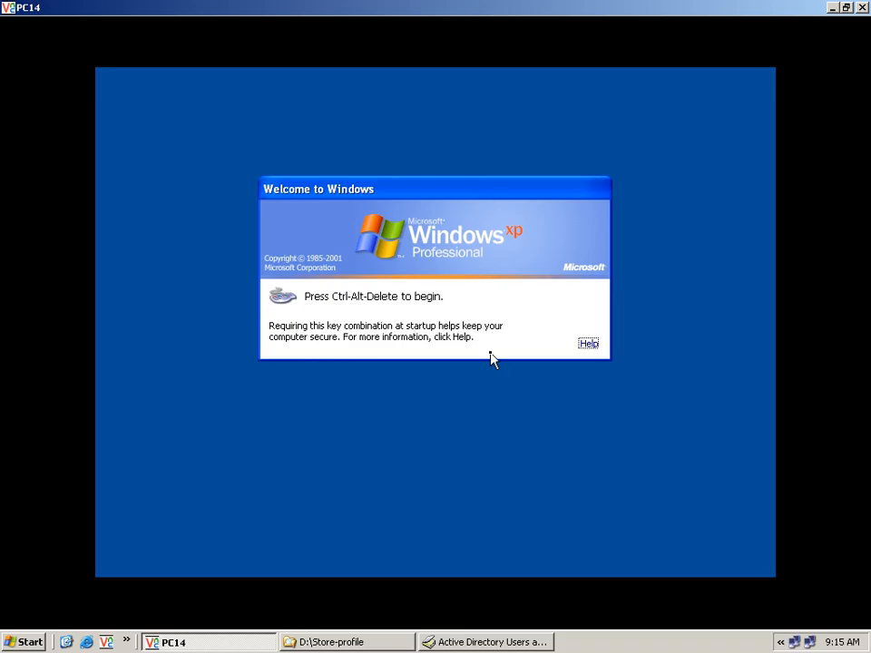
key("ctrl+alt+Delete")
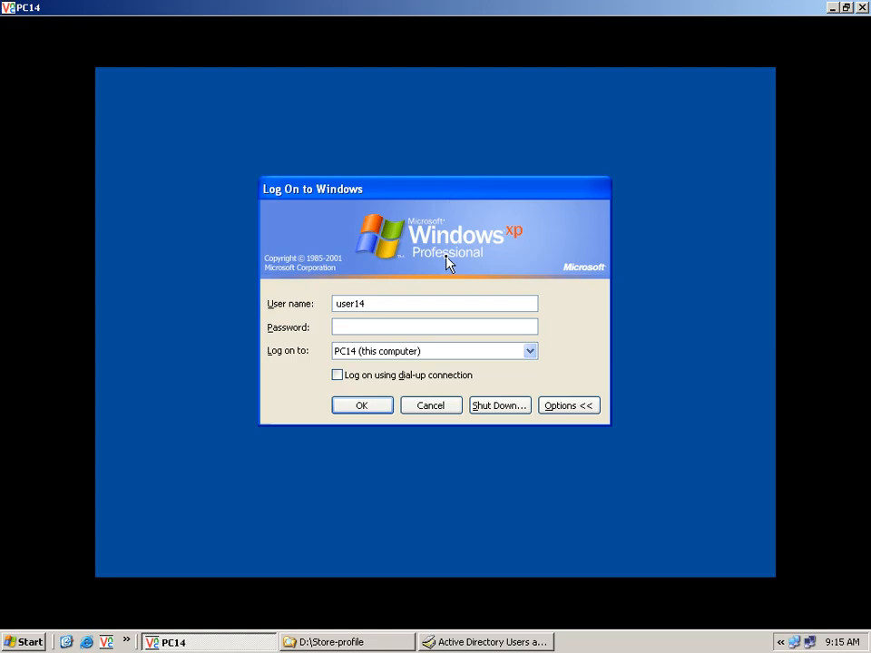
left_click(530, 351)
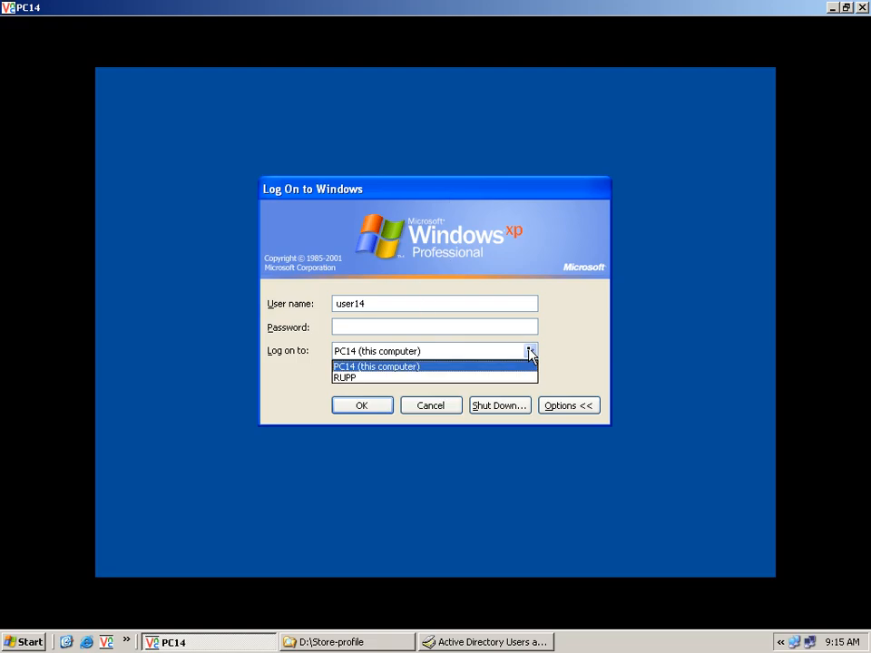
left_click(451, 377)
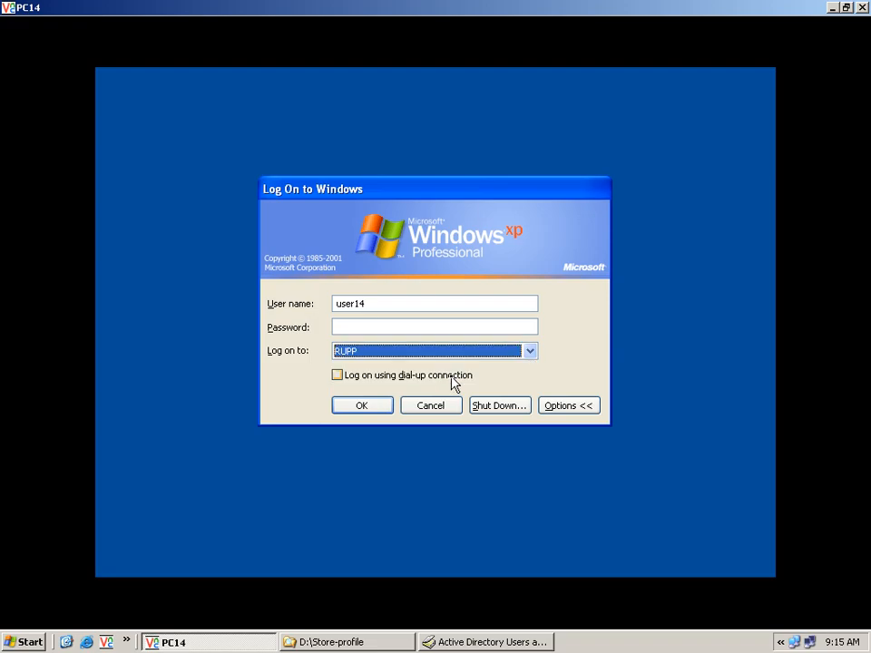
double_click(390, 302)
type("long")
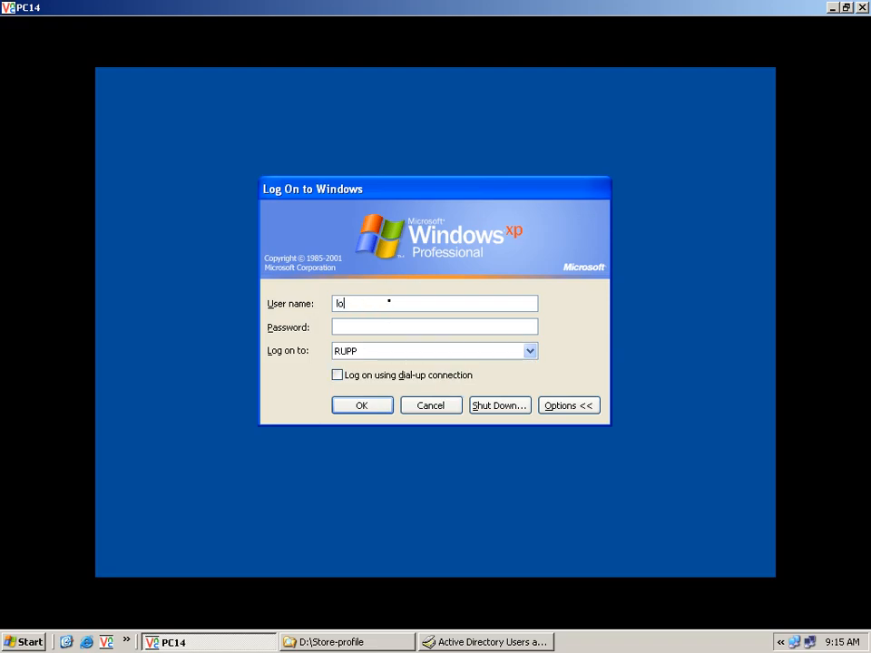
left_click(384, 326)
type("123")
left_click(381, 409)
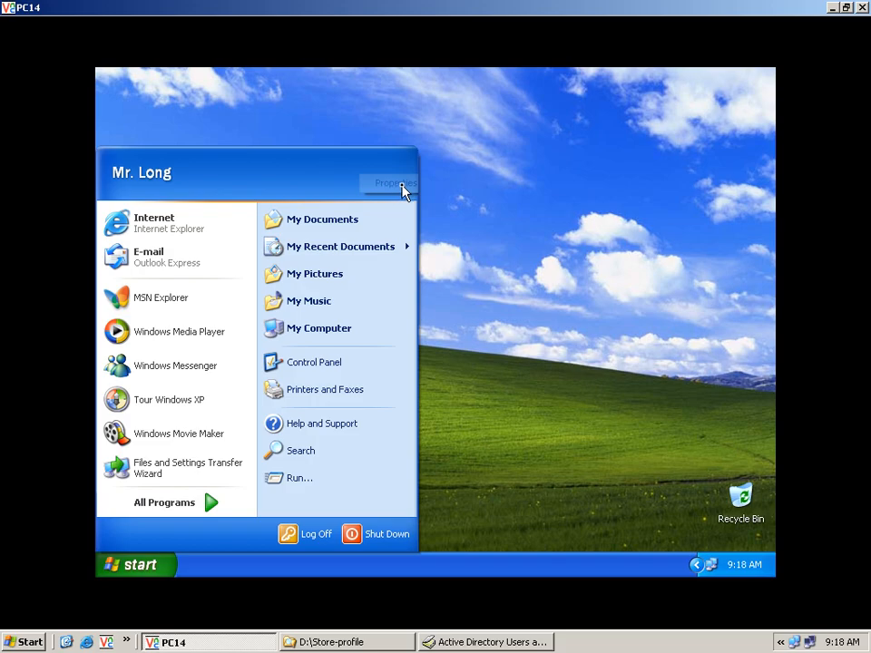
Step: Switch the Start menu to the Classic Start menu style and apply it
left_click(402, 185)
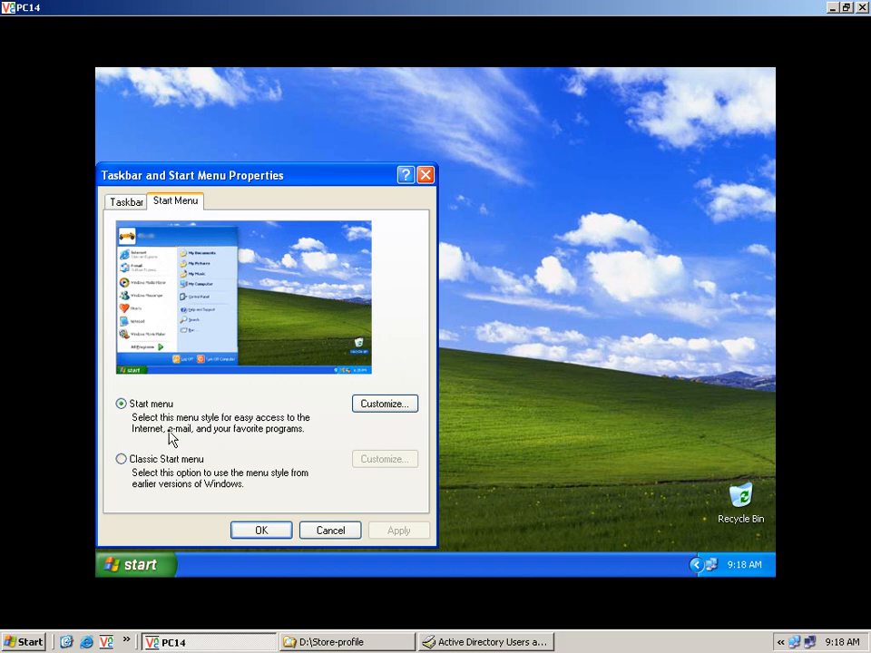
left_click(174, 463)
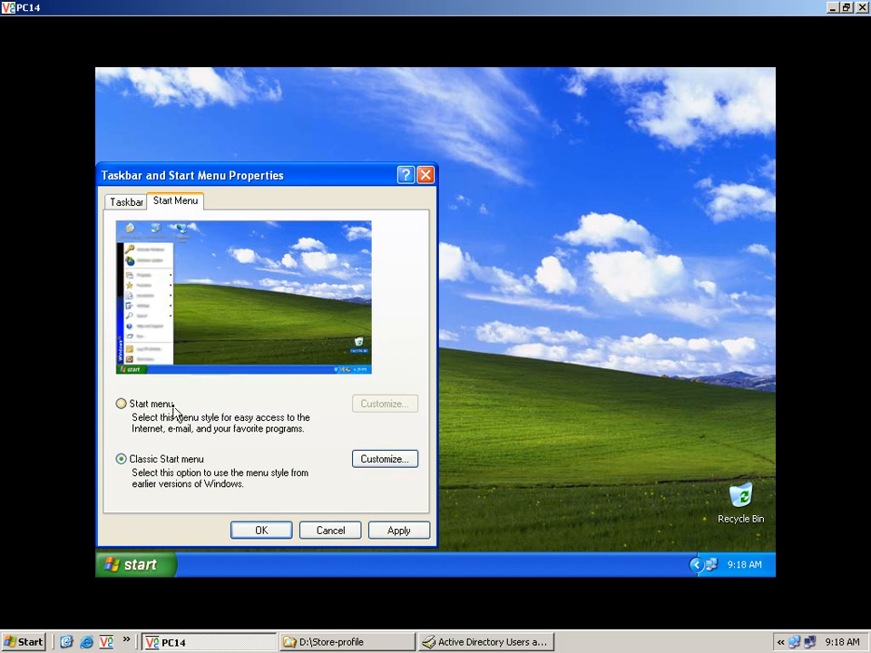
left_click(395, 533)
left_click(261, 535)
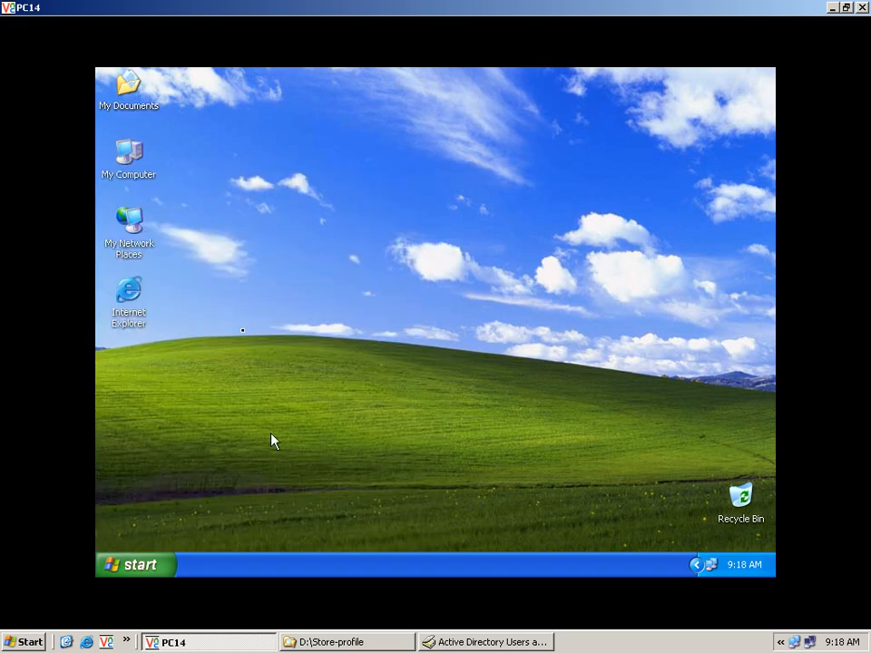
right_click(145, 178)
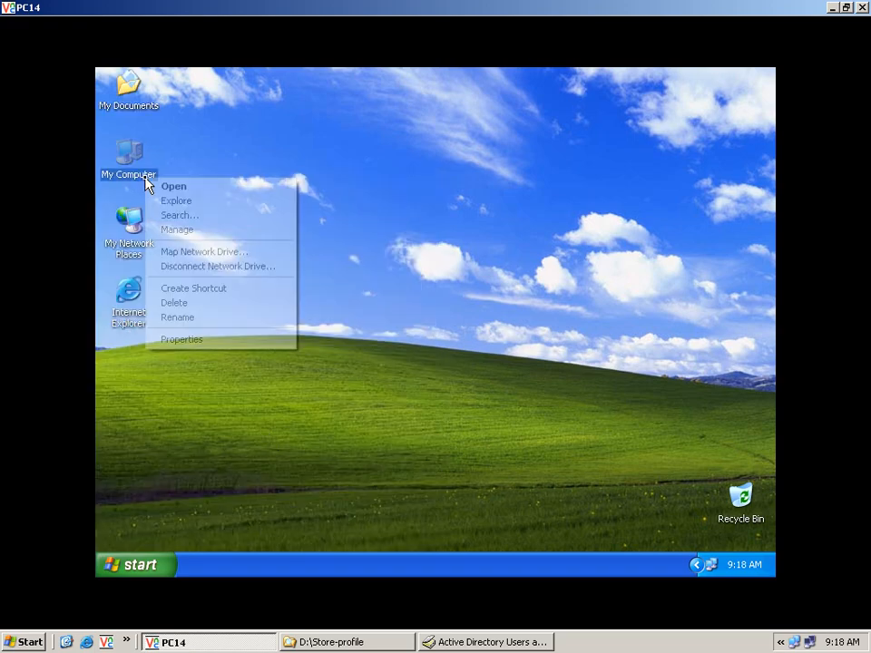
left_click(217, 203)
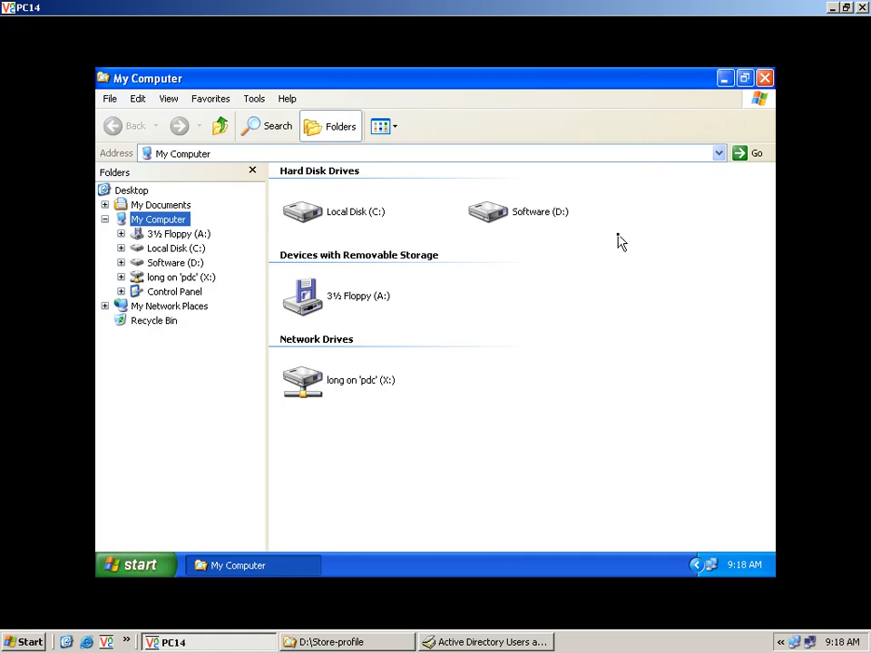
left_click(765, 79)
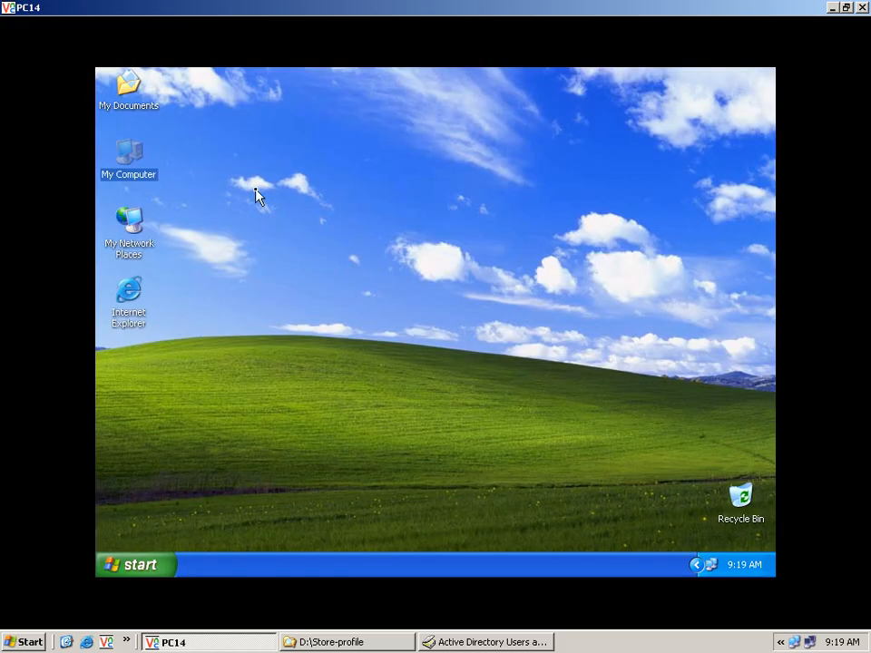
Step: In Explorer, disconnect the X: network drive despite open files, then close the window
right_click(128, 174)
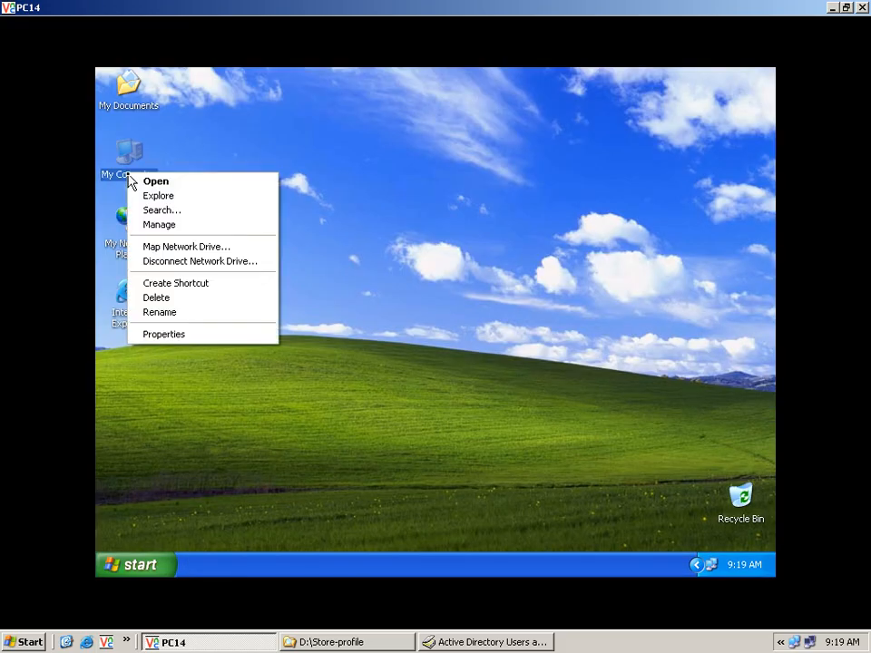
left_click(177, 197)
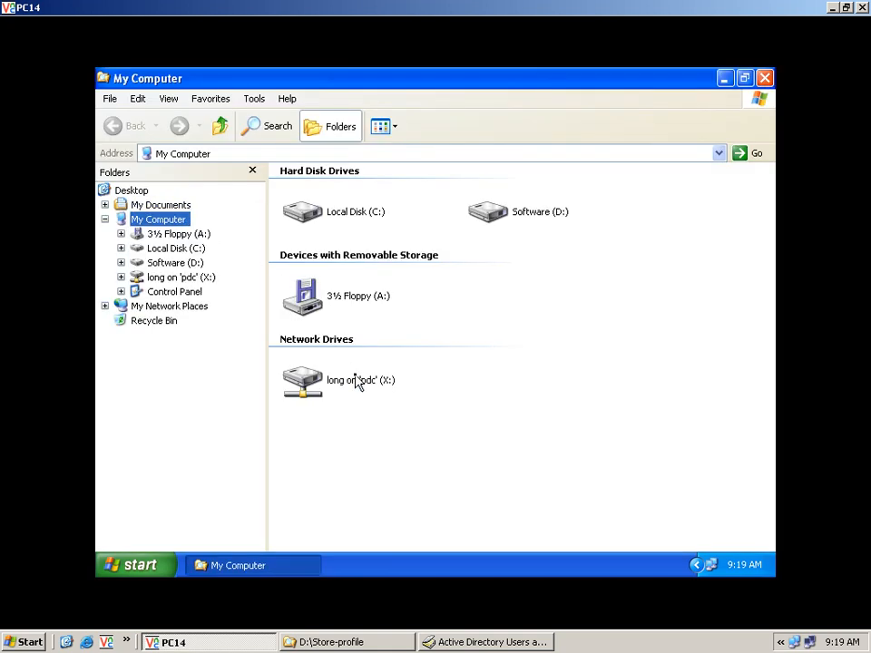
right_click(361, 383)
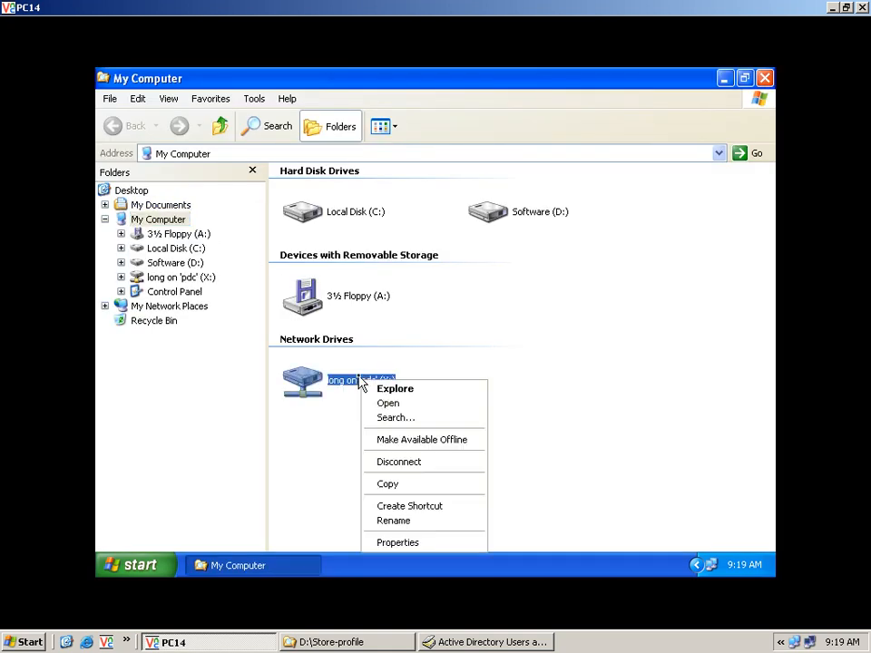
left_click(422, 462)
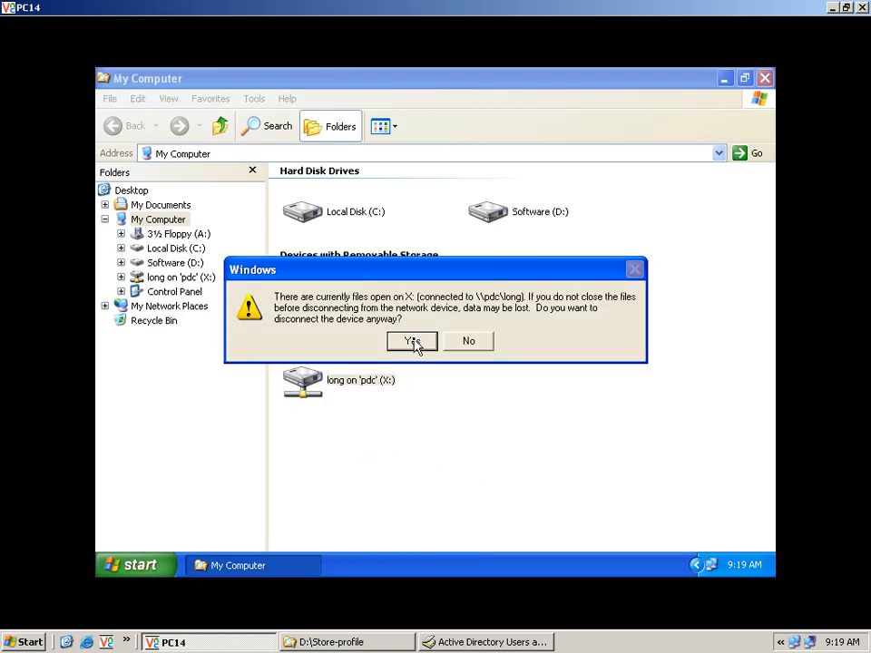
left_click(413, 343)
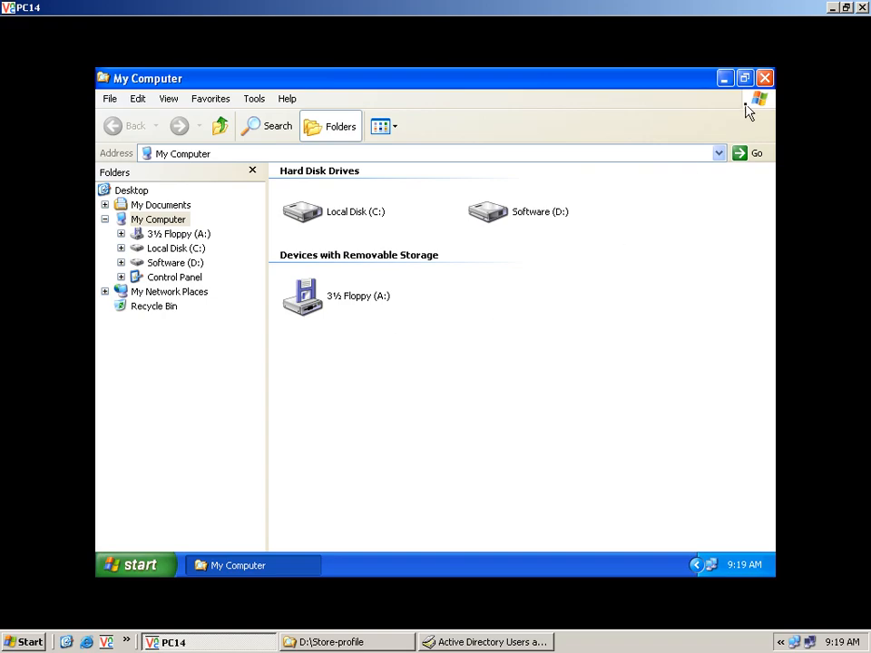
left_click(763, 81)
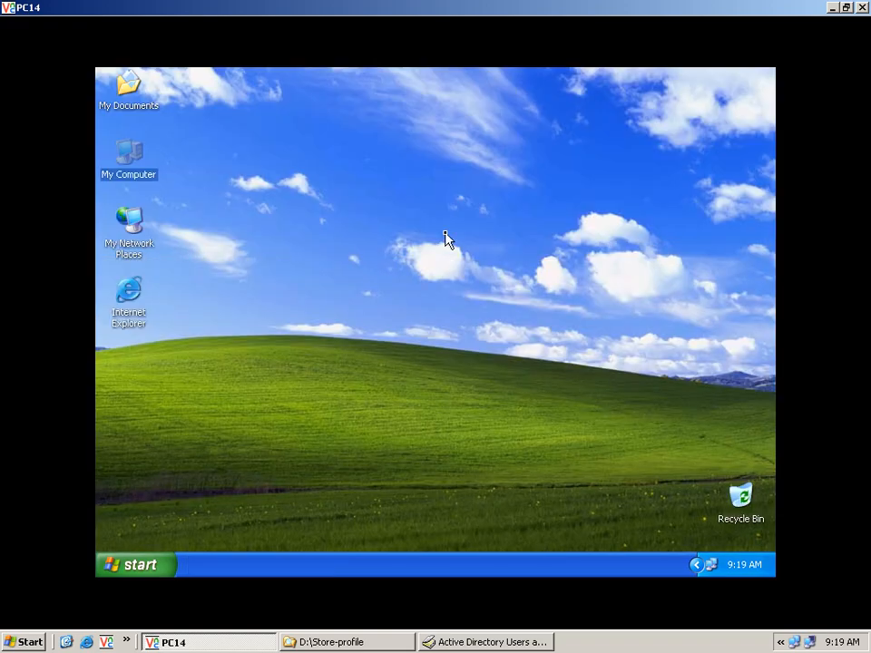
Step: Refresh the desktop and dismiss the Run dialog
right_click(445, 234)
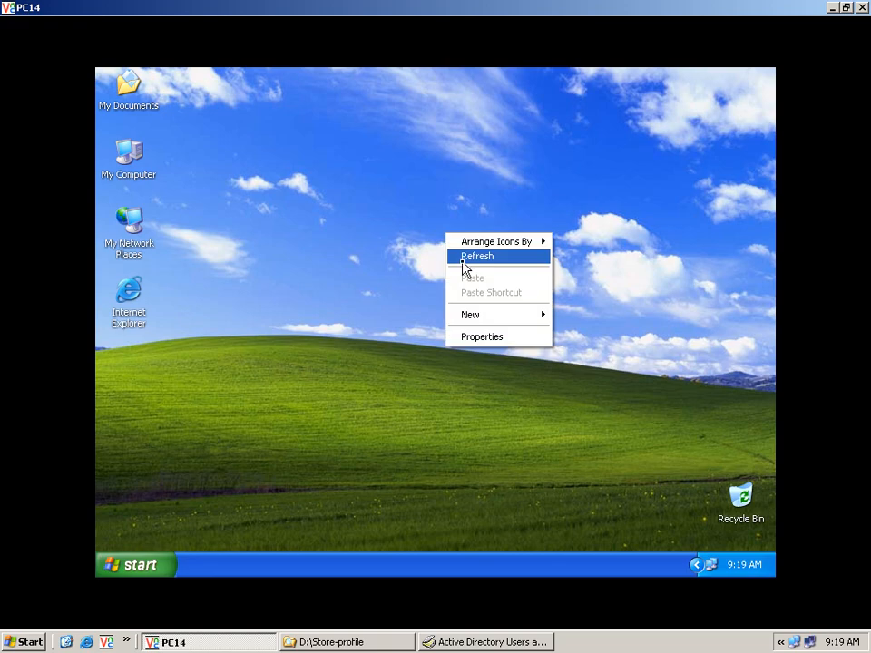
left_click(463, 259)
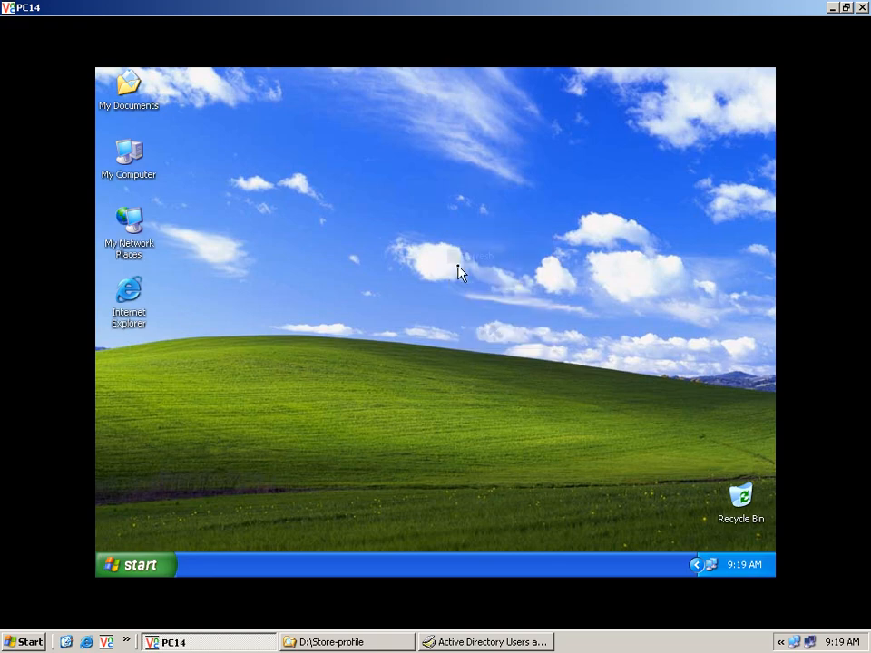
left_click(123, 571)
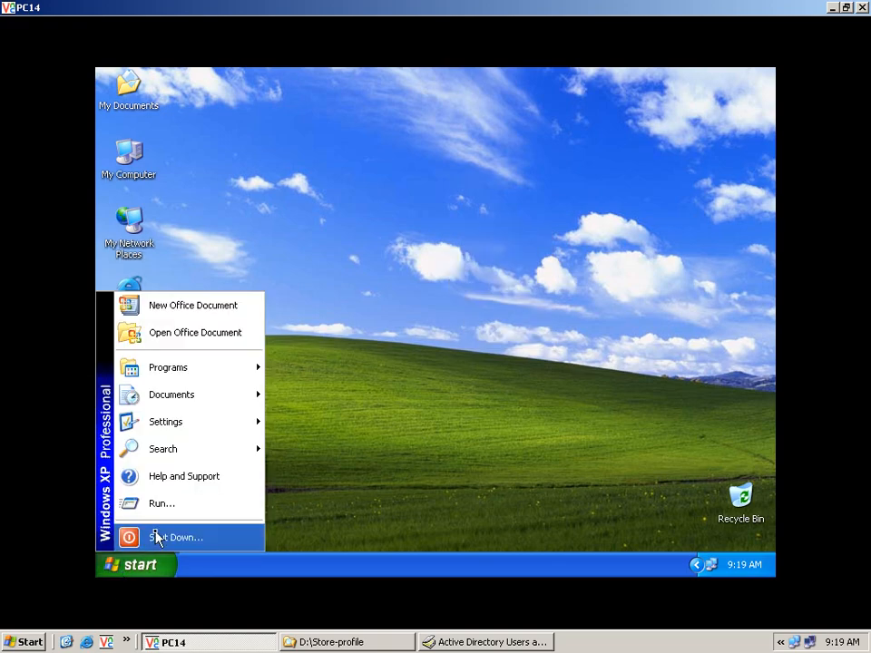
left_click(175, 506)
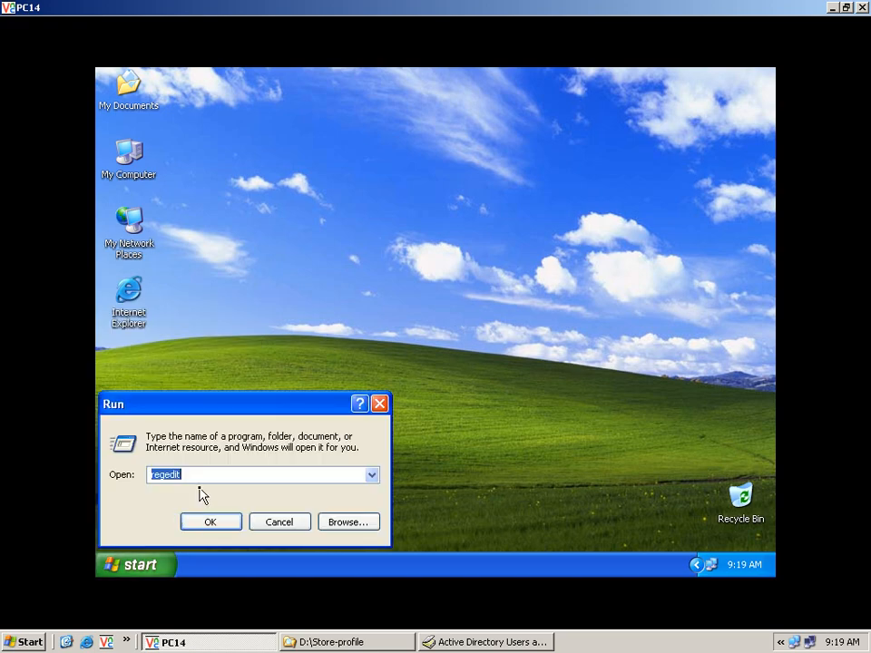
left_click(256, 523)
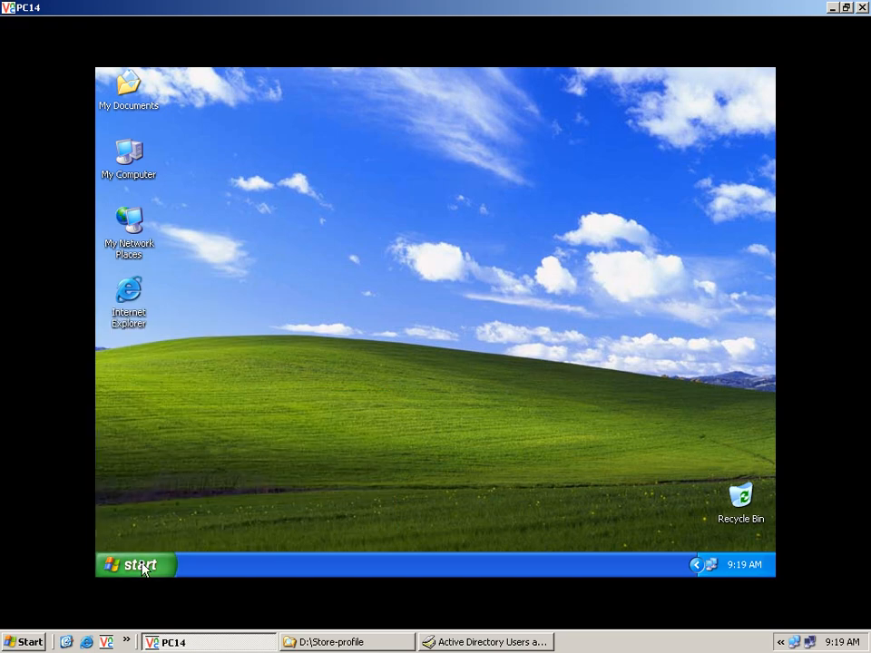
Step: Log off the domain user via Shut Down's Log off option
left_click(153, 560)
left_click(202, 544)
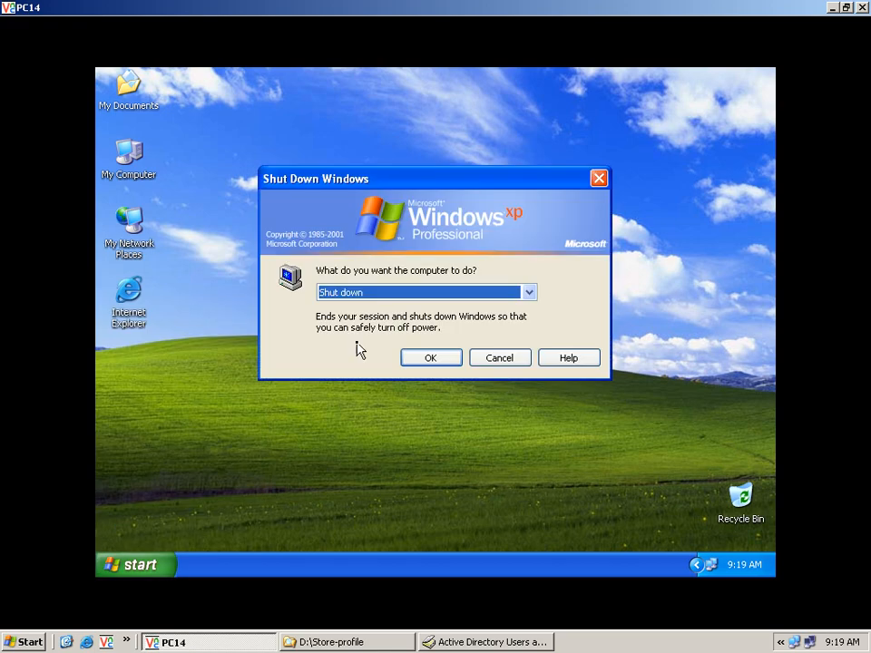
left_click(375, 292)
left_click(375, 307)
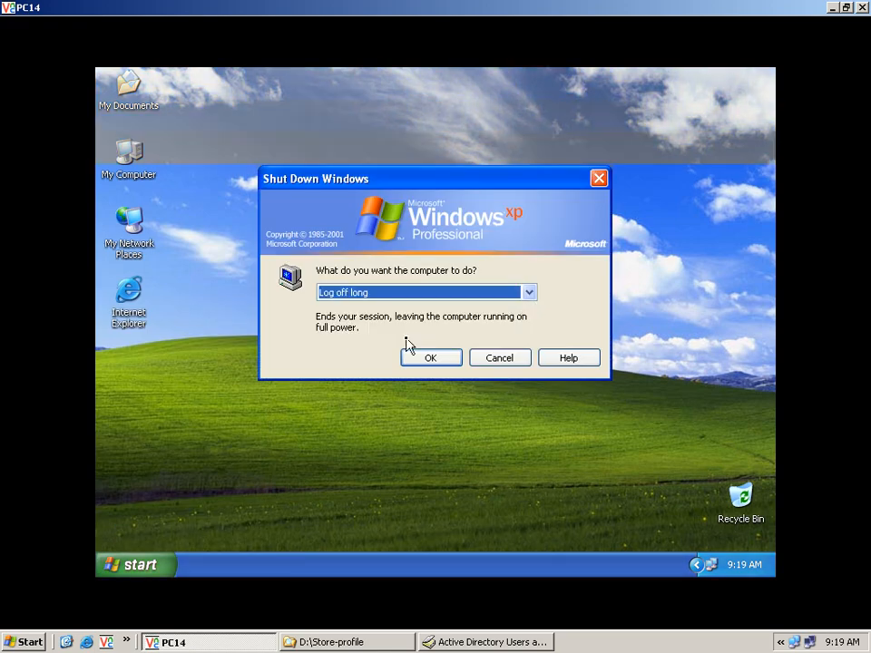
left_click(426, 358)
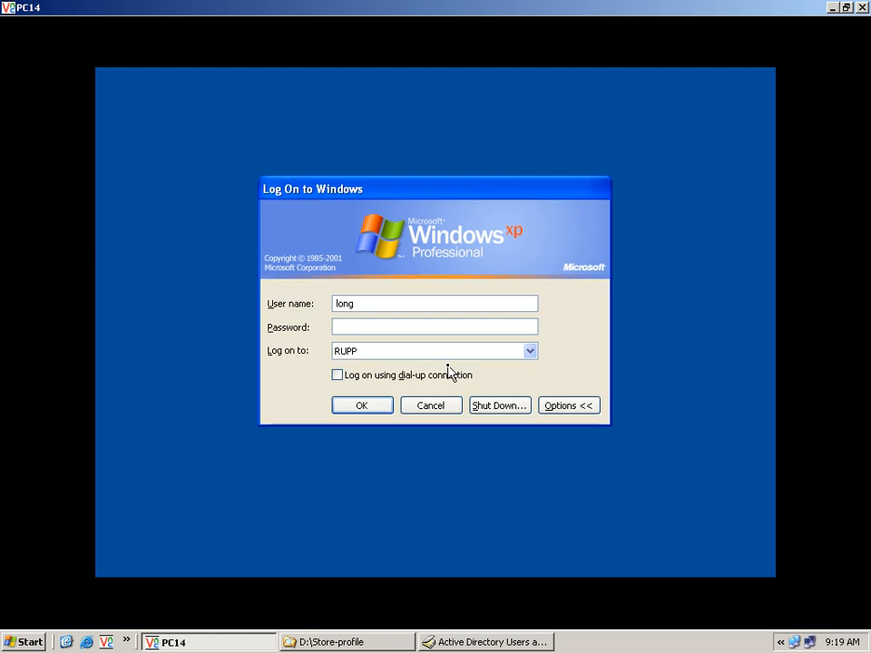
Step: Log back on, retyping the correct password after the first attempt fails
left_click(384, 410)
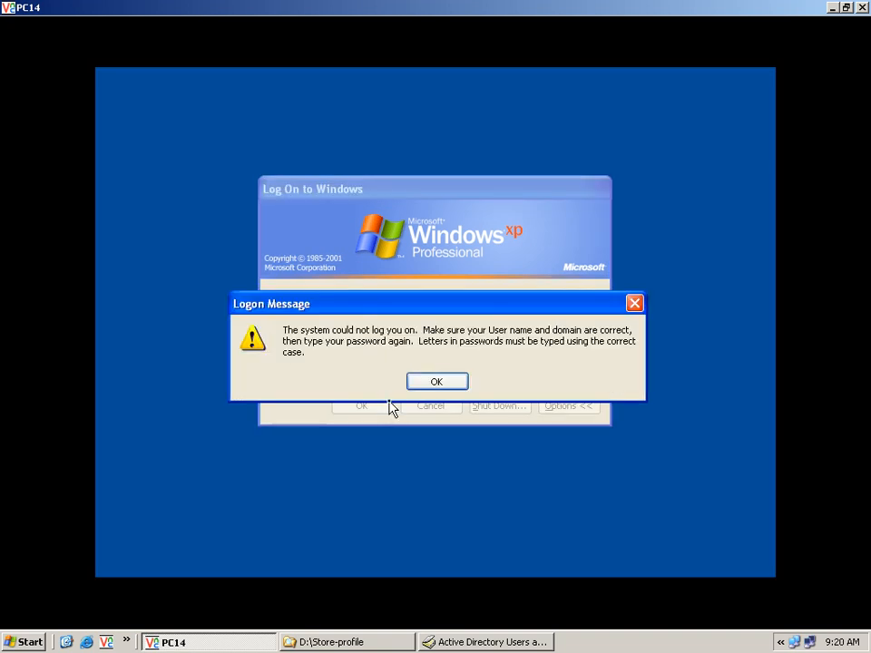
left_click(430, 382)
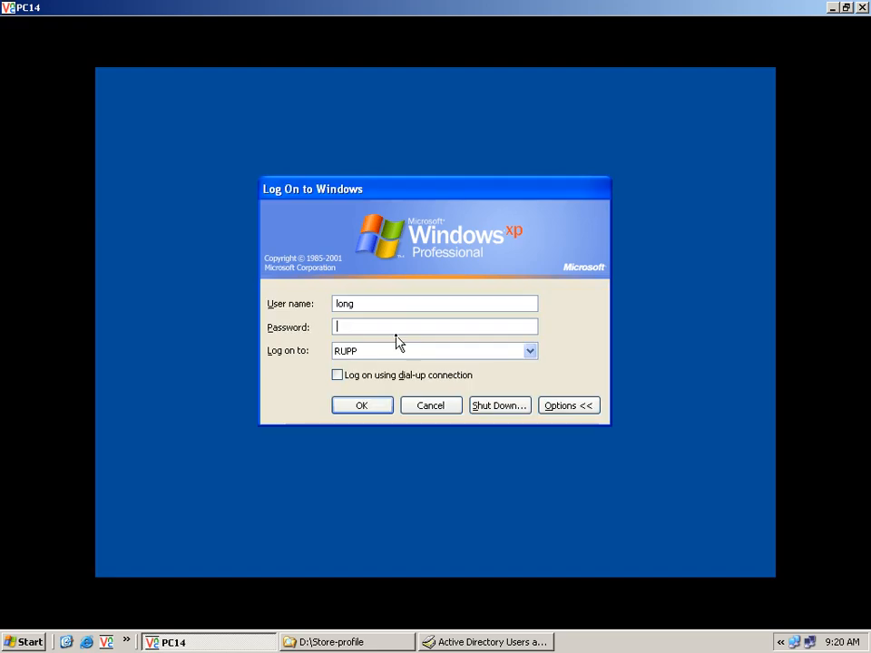
type("•••")
left_click(380, 417)
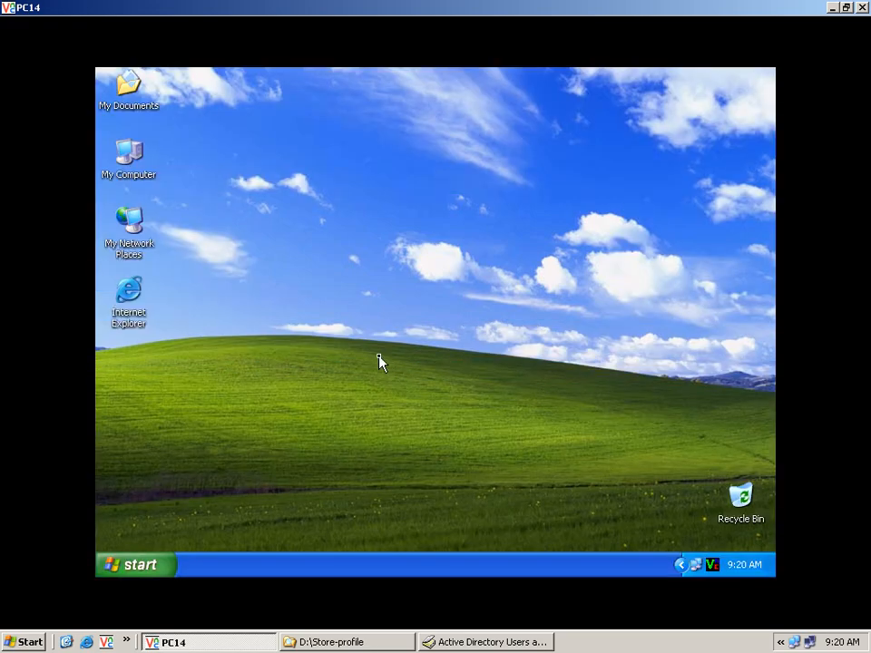
right_click(153, 179)
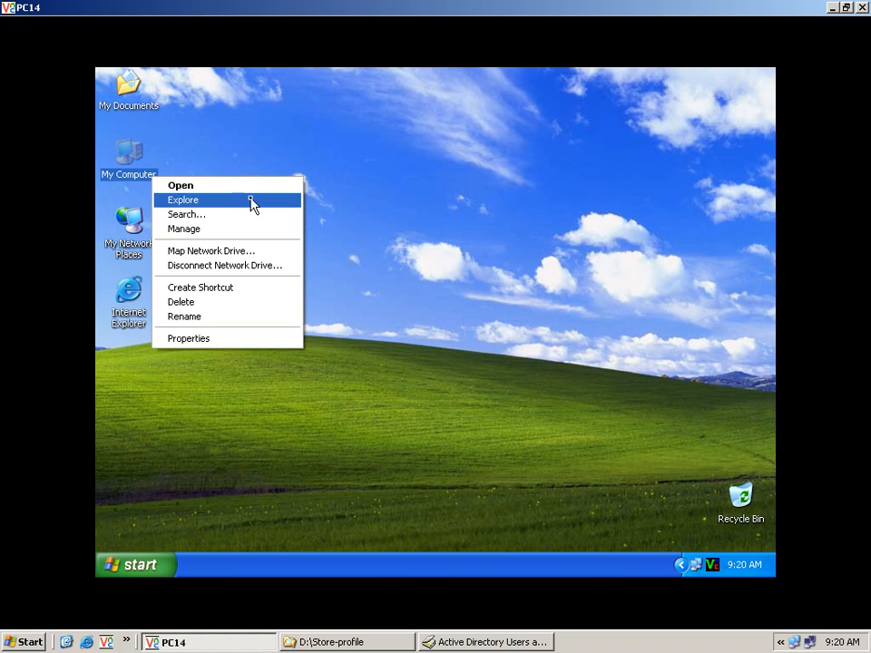
left_click(254, 201)
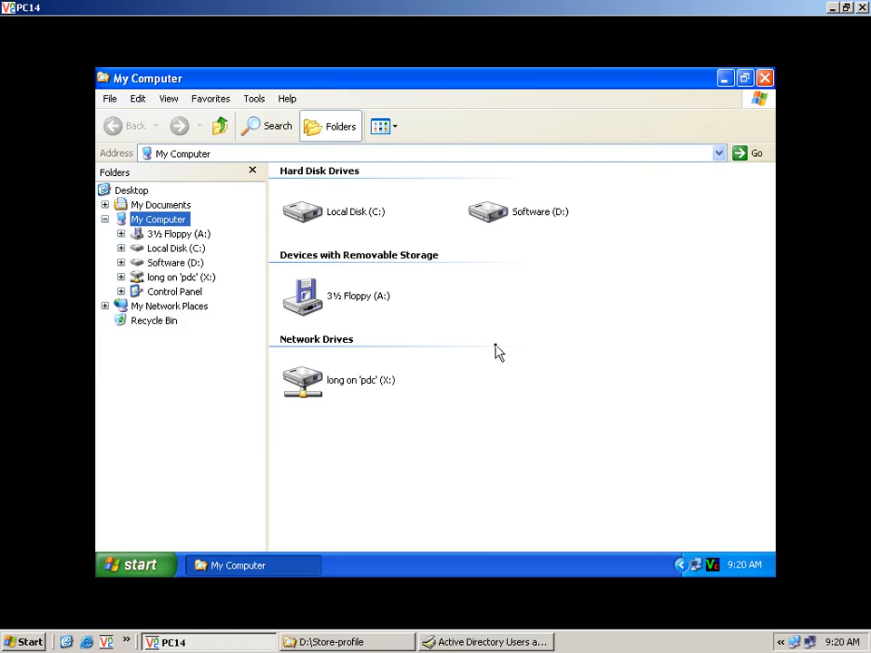
left_click(765, 79)
left_click(456, 302)
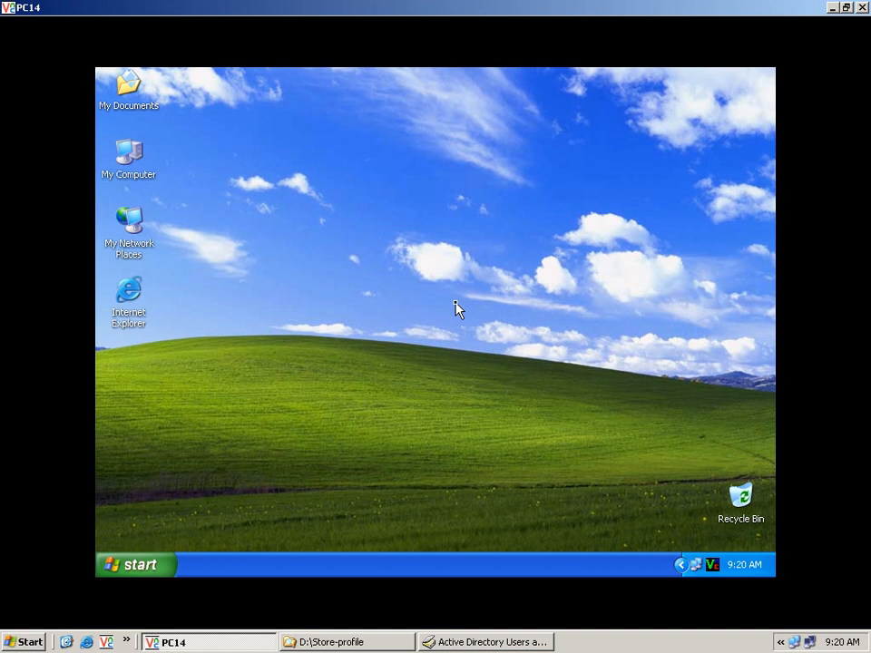